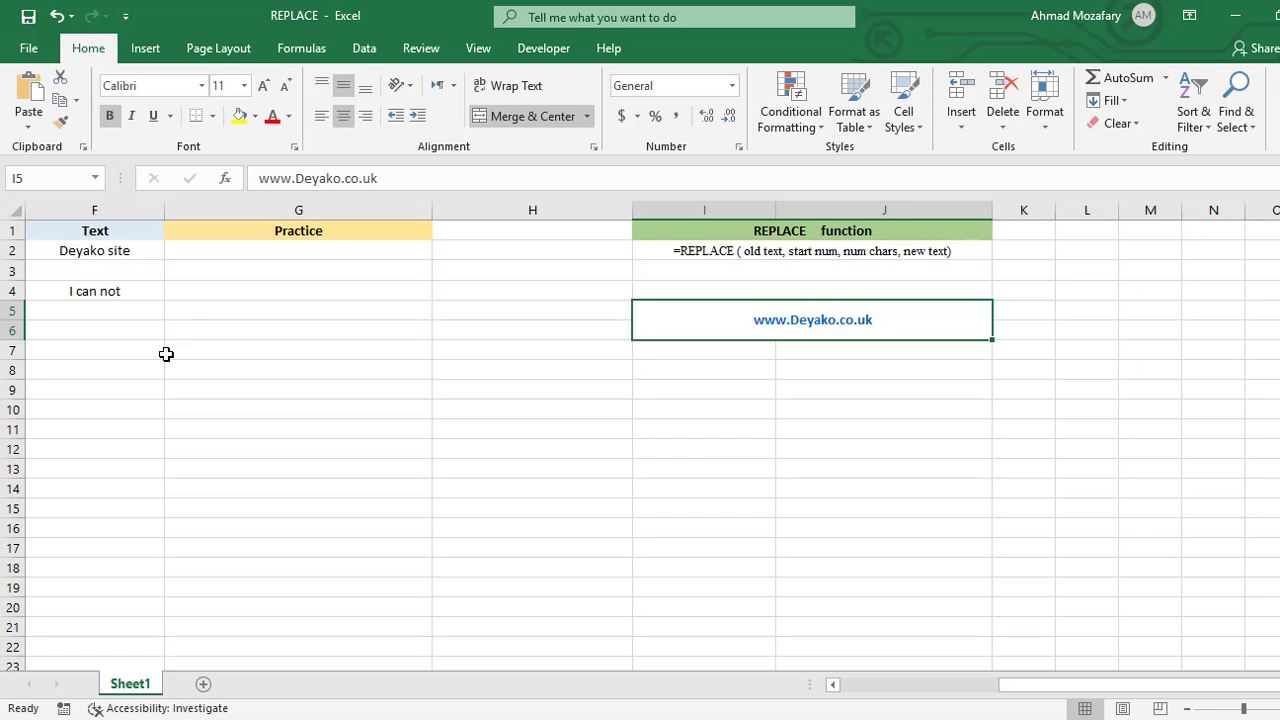
In cell G2, enter a REPLACE formula that swaps one character of F2, starting at position 3, for "x"
left_click(650, 254)
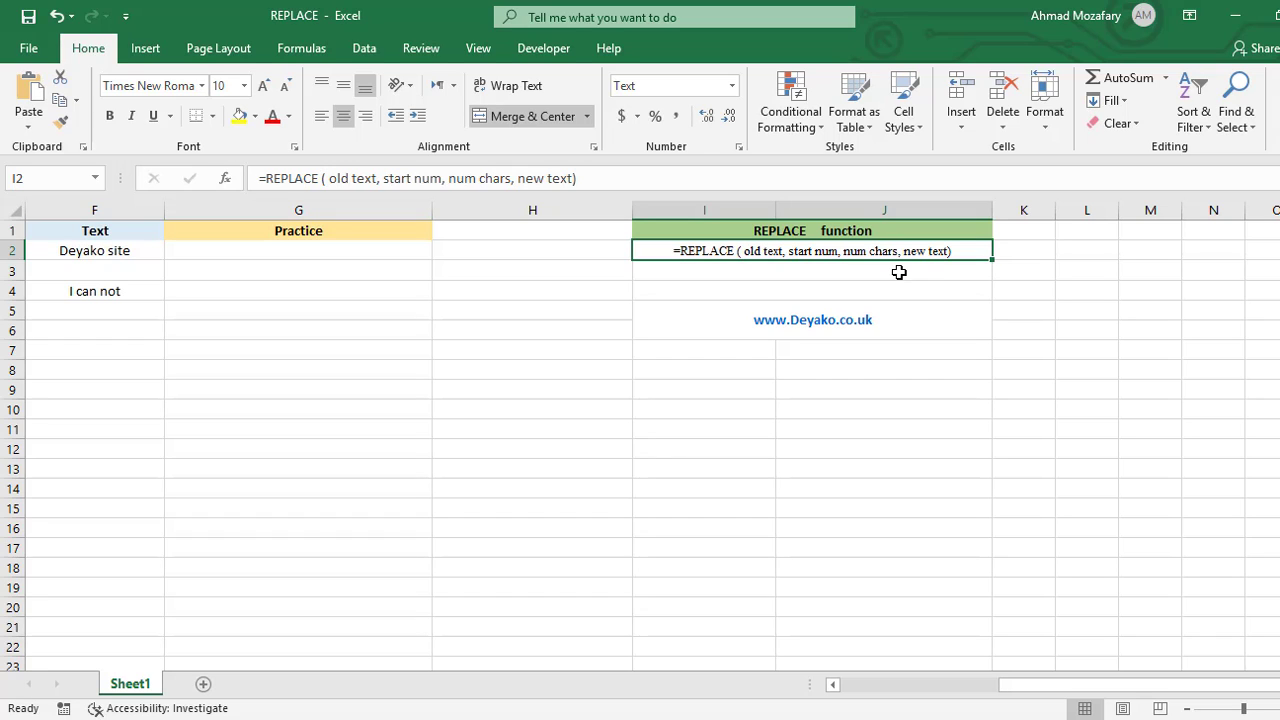
left_click(297, 251)
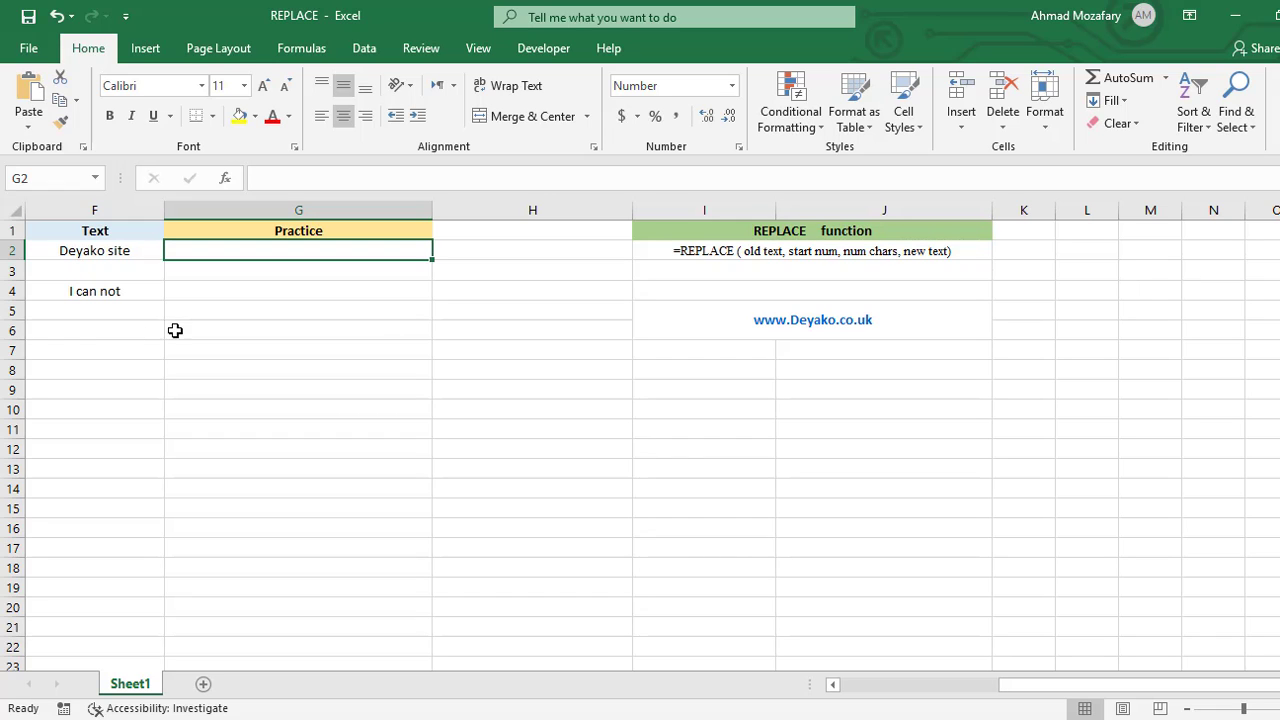
type("=")
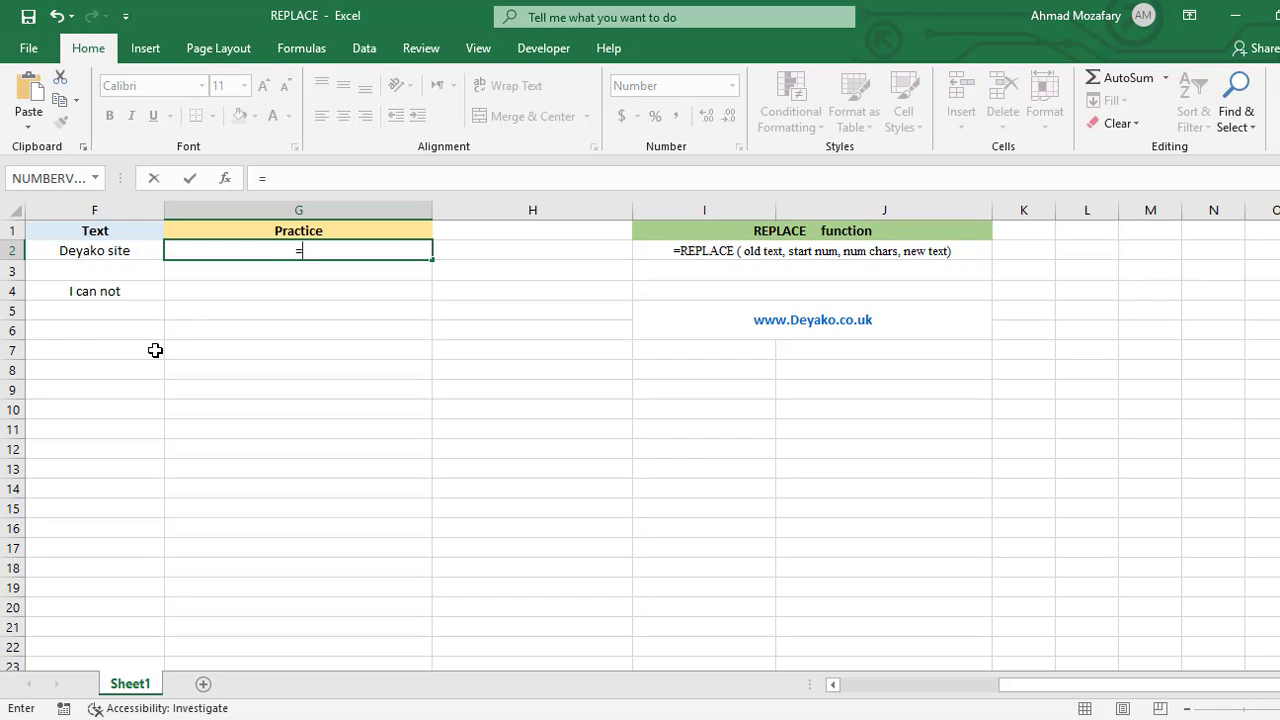
type("RE")
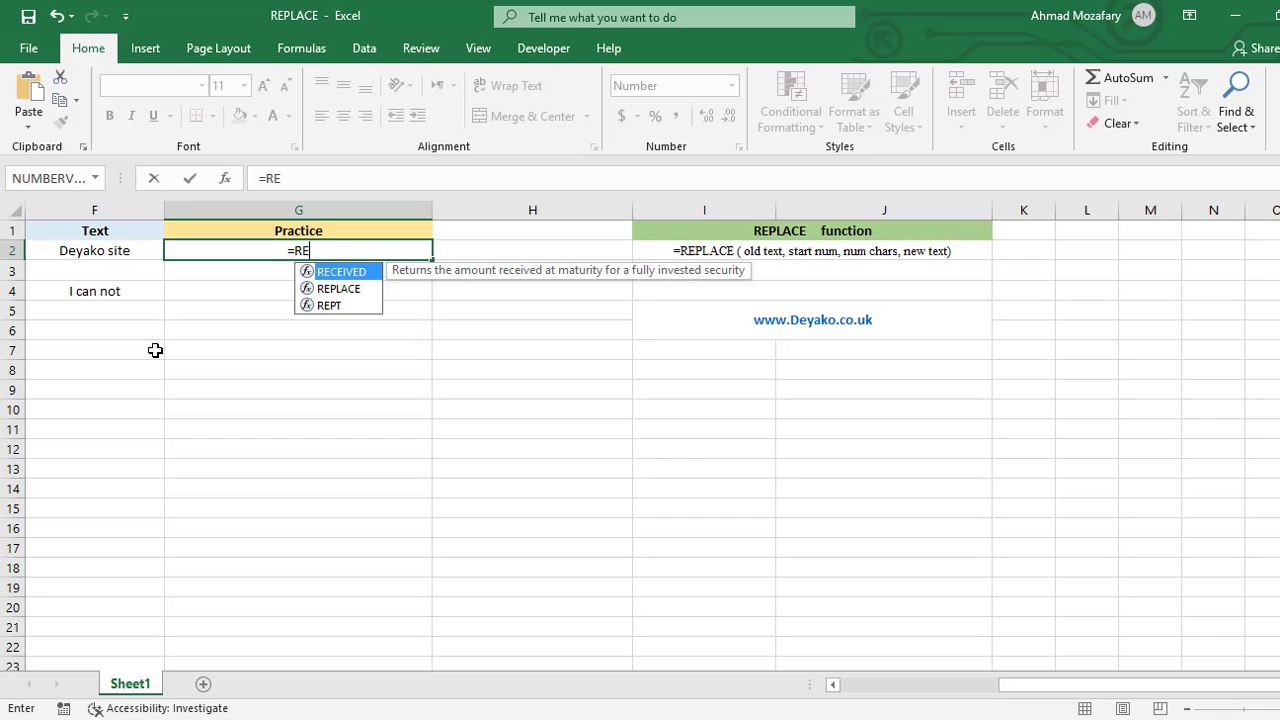
type("PLACE(")
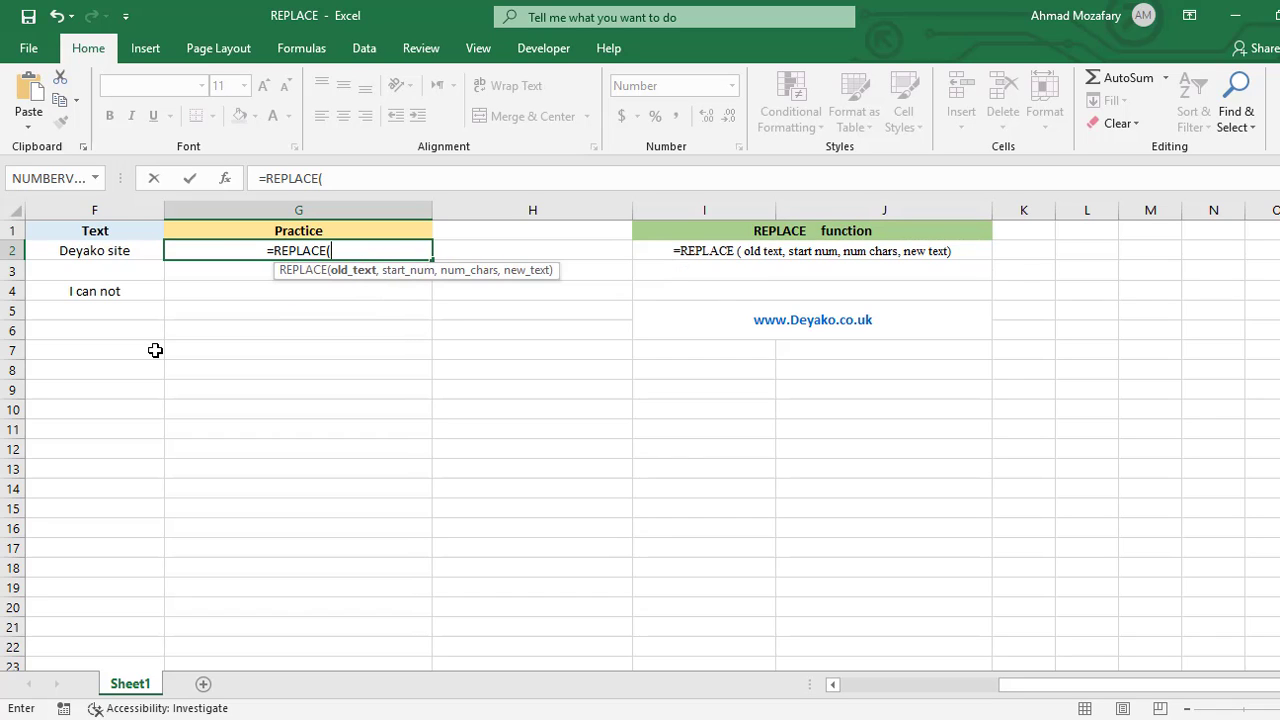
type("F2,")
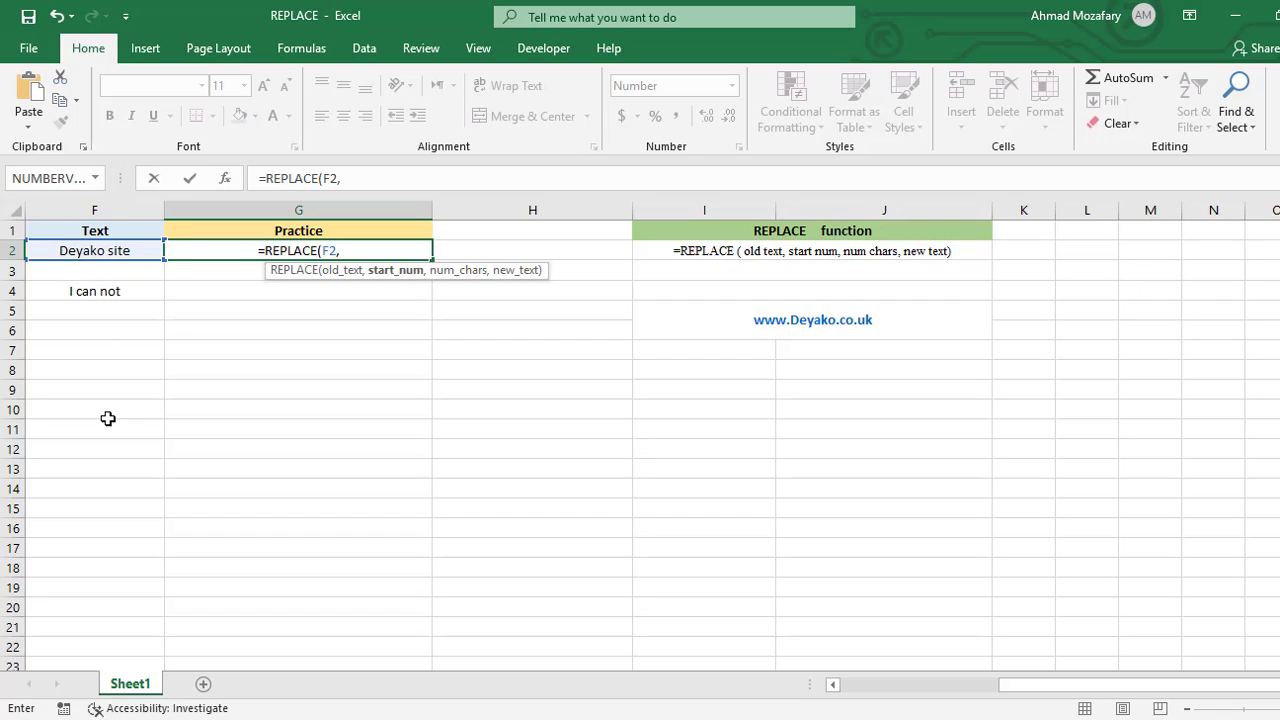
type("3,")
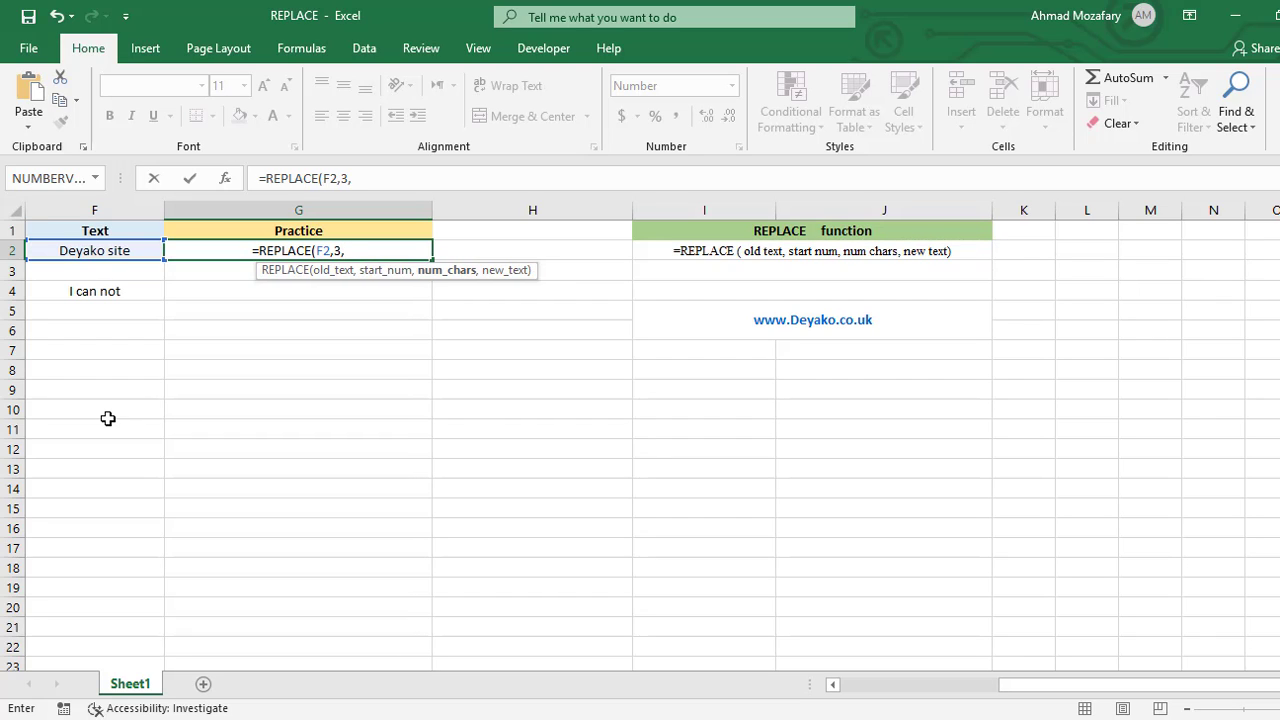
type("1")
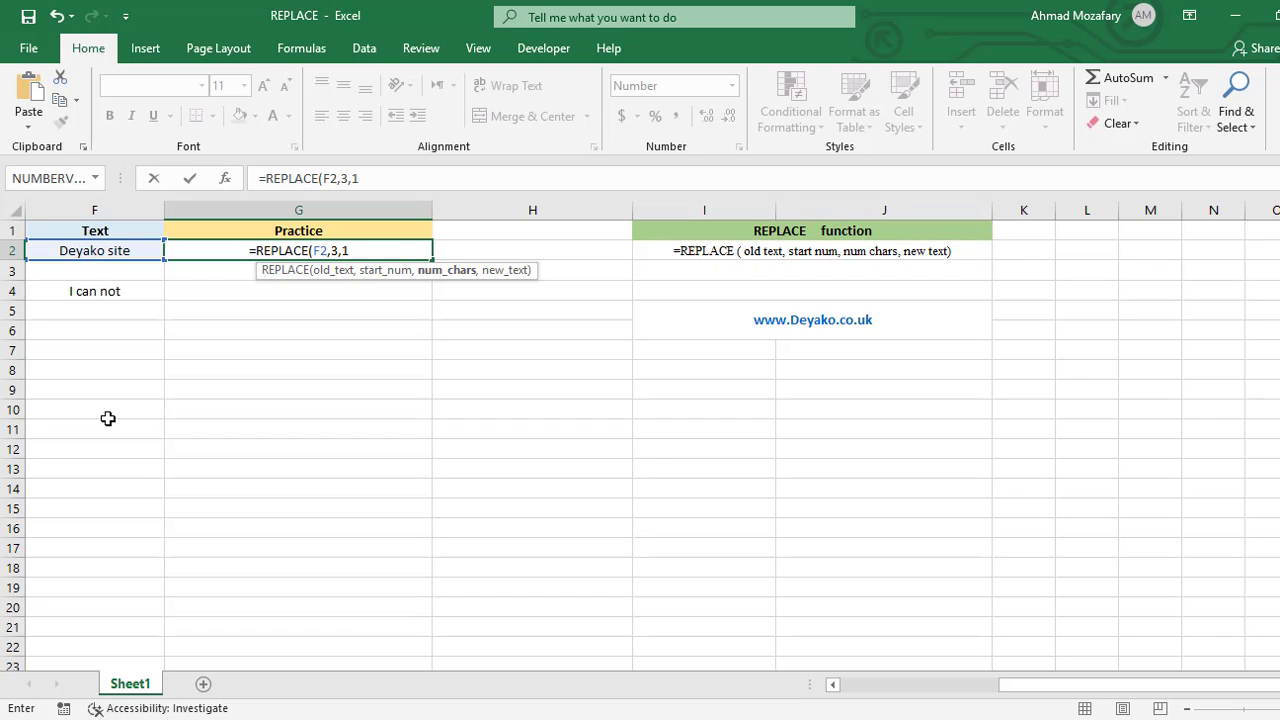
type(",\"")
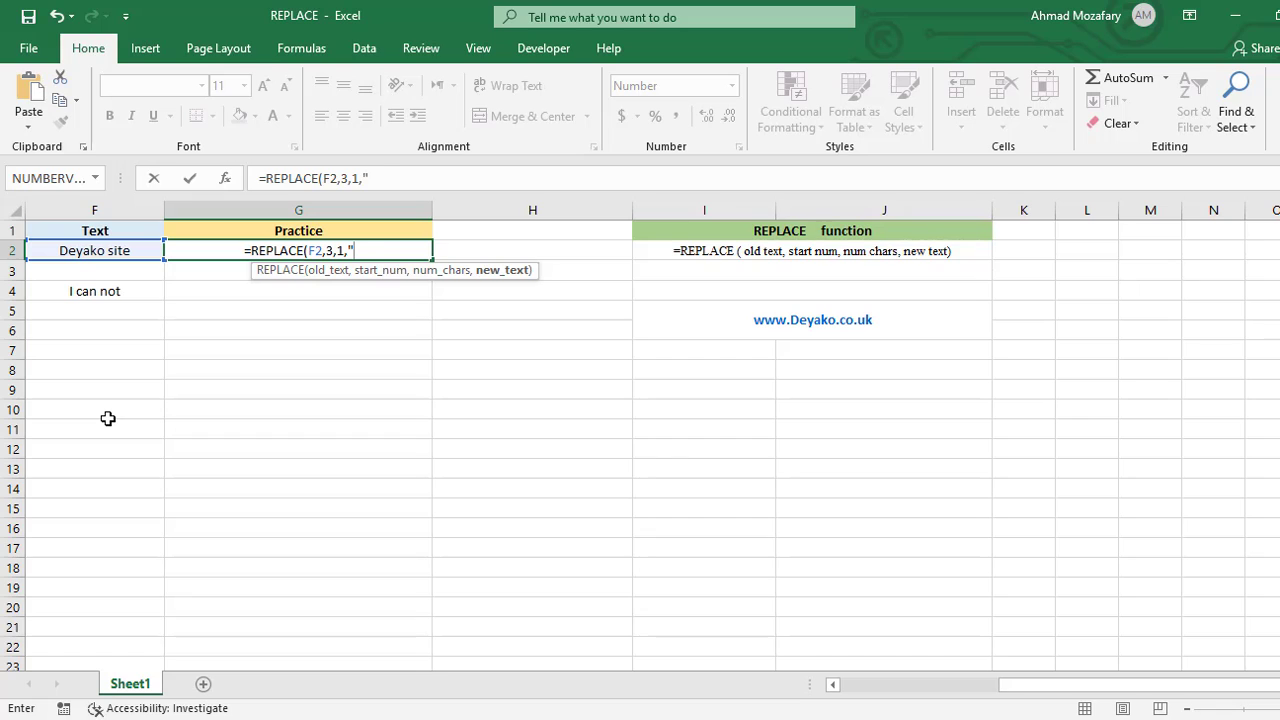
type("x")
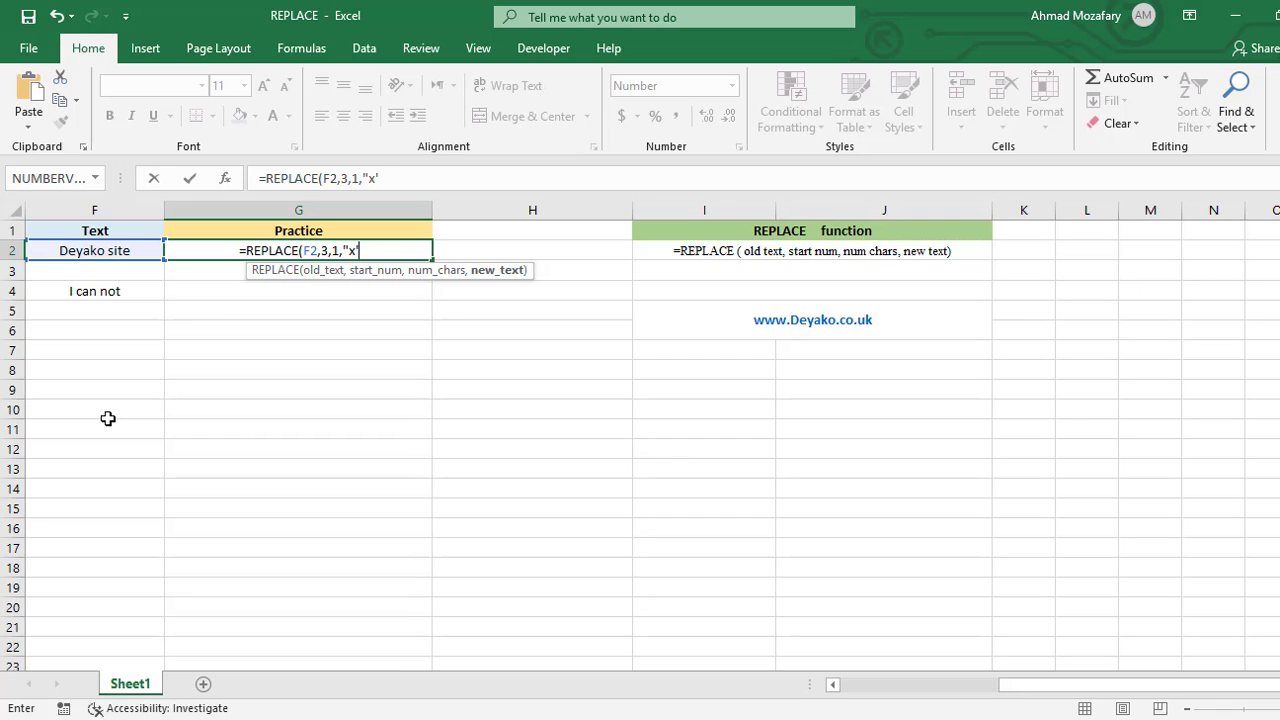
type("\")")
key("Return")
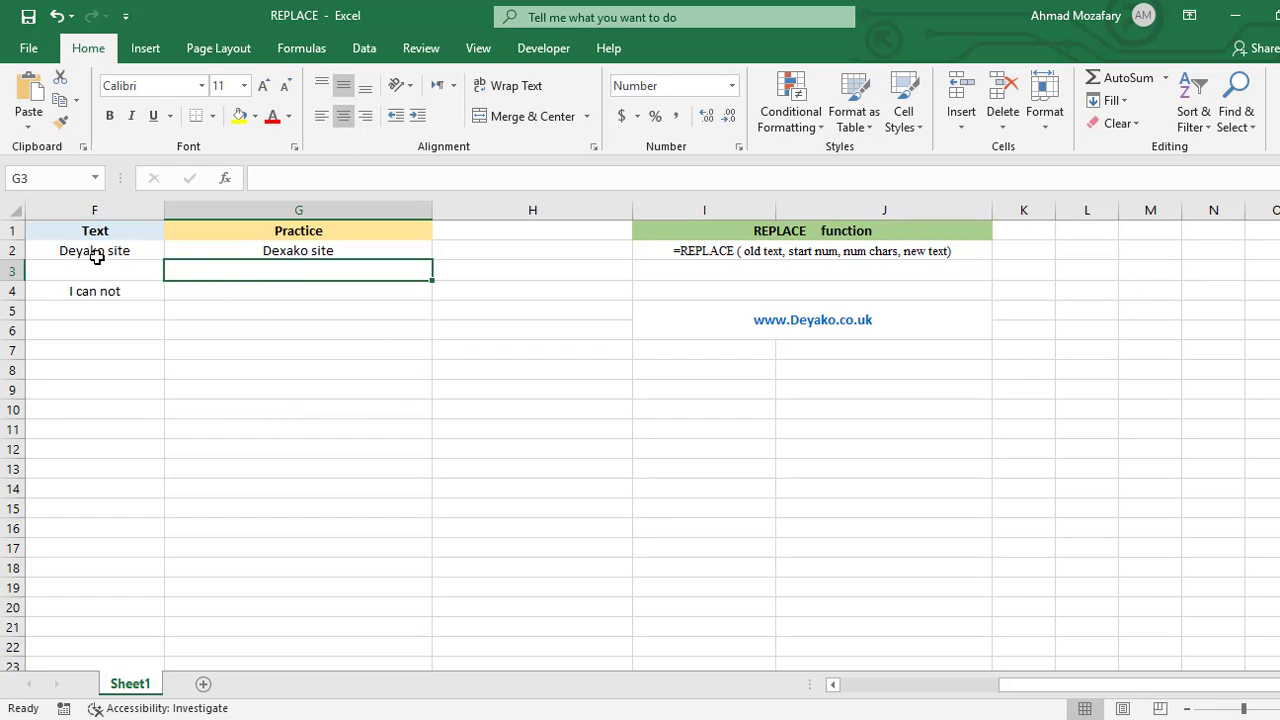
Change the number of characters replaced in G2's REPLACE formula to 4
left_click(294, 255)
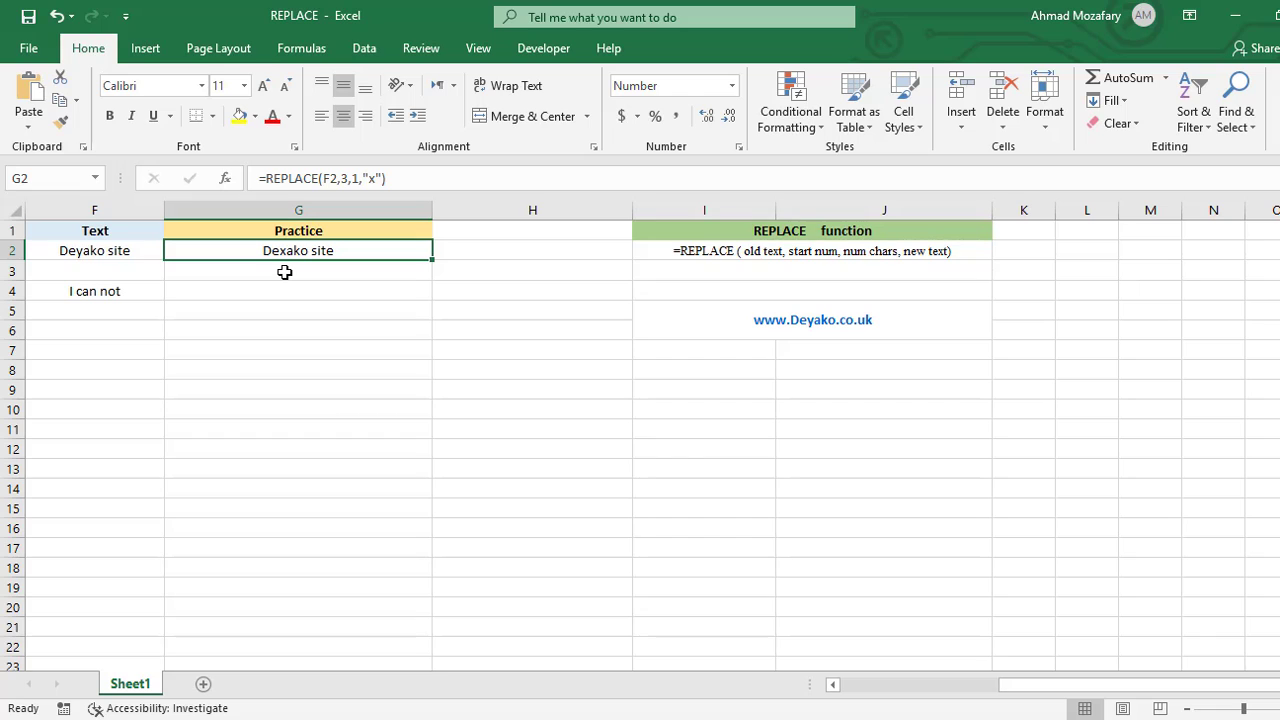
double_click(355, 179)
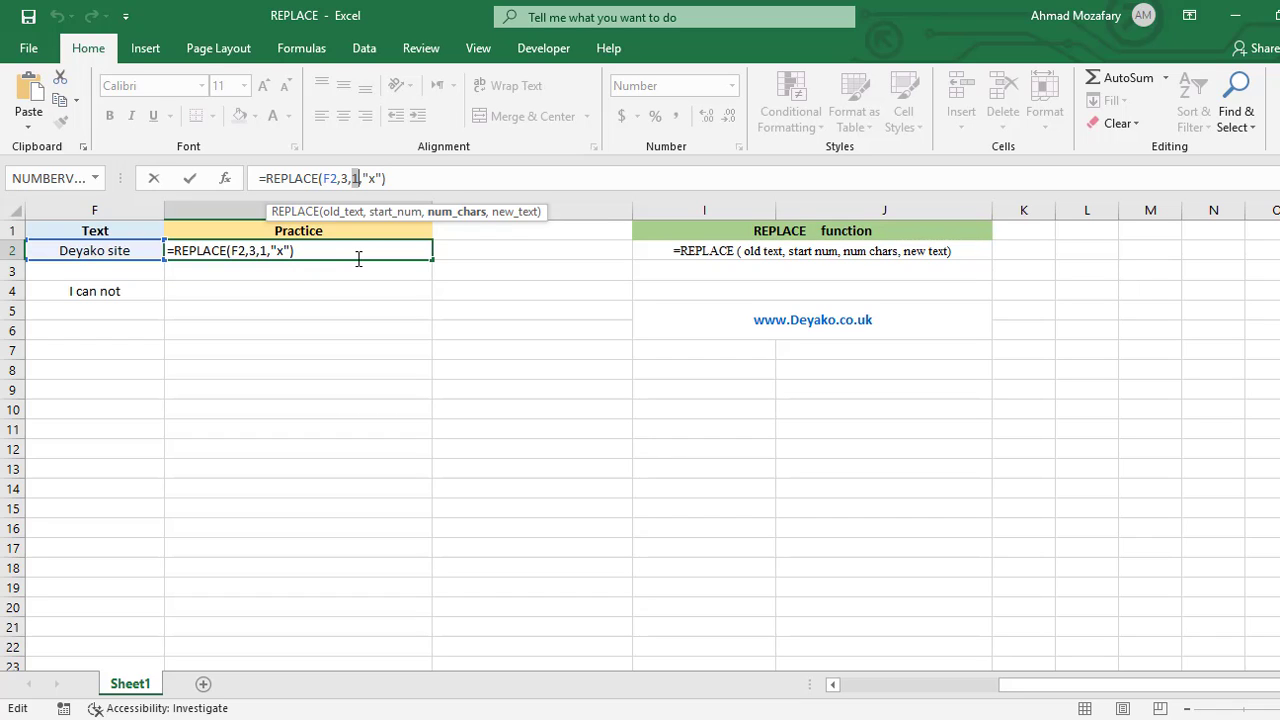
type("4")
key("Return")
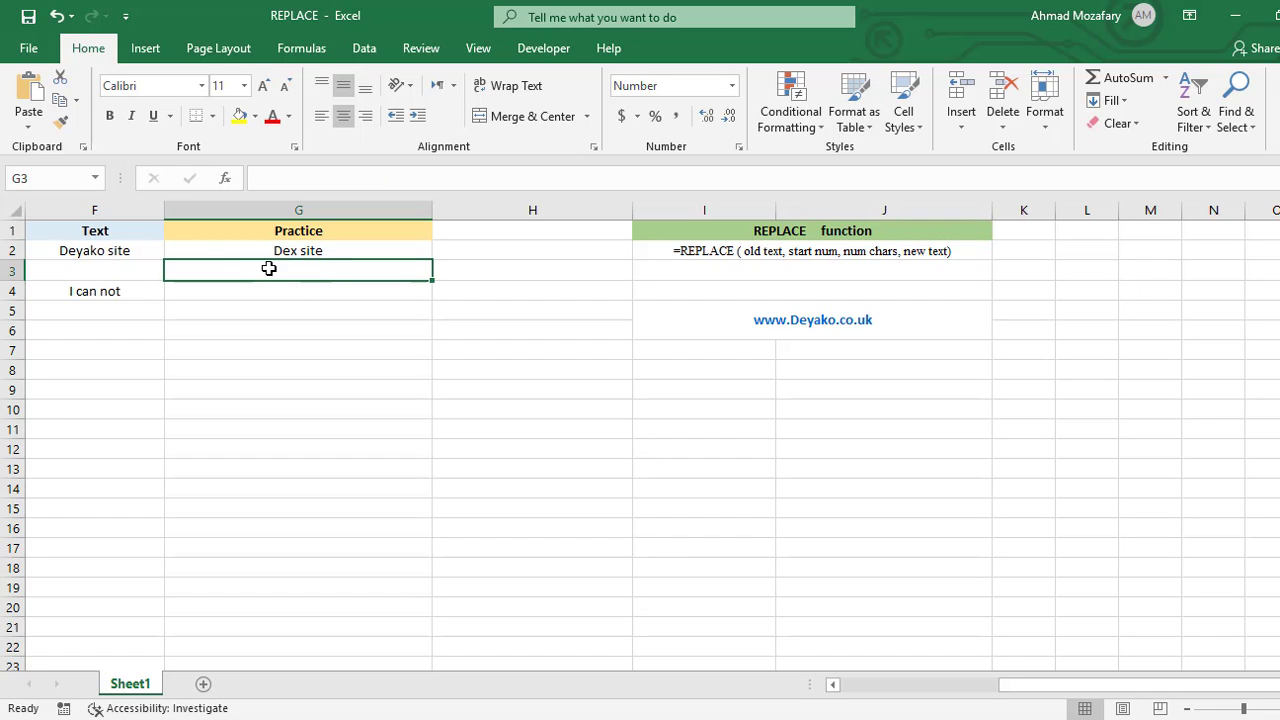
In cell G3, enter a REPLACE formula that swaps one character of F2, starting at position 8, for "L"
type("=")
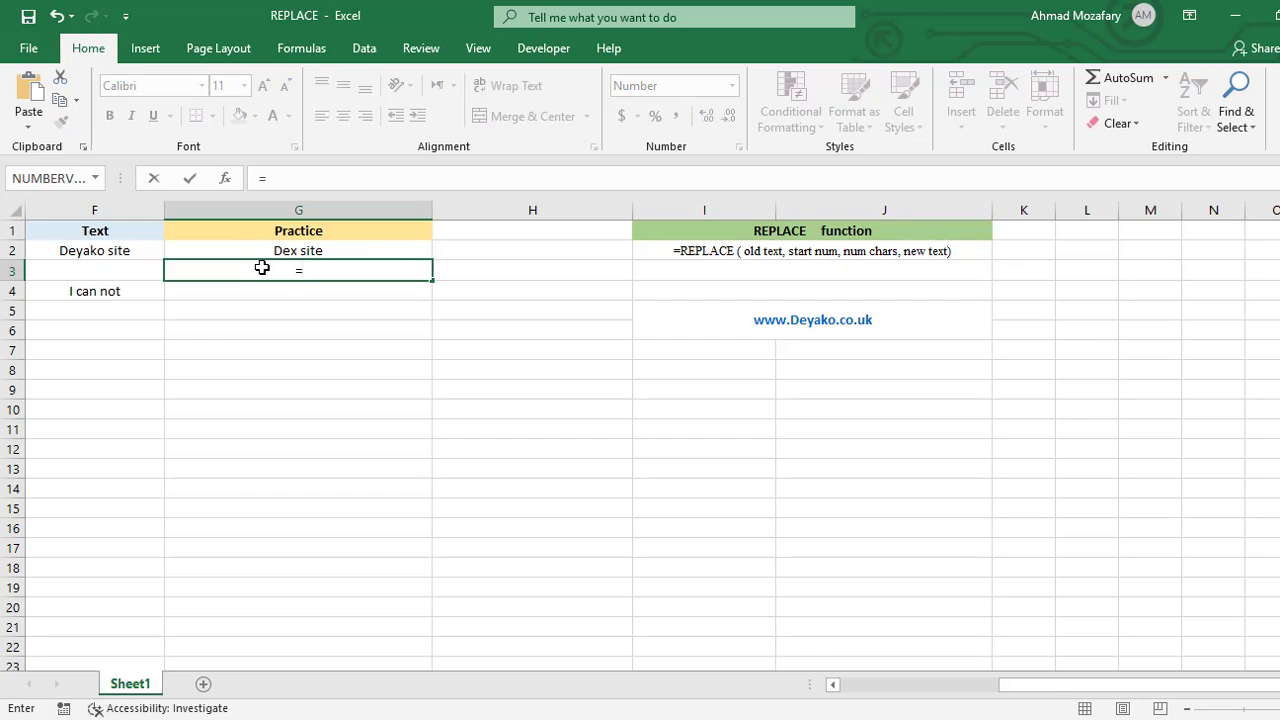
type("REPLAC")
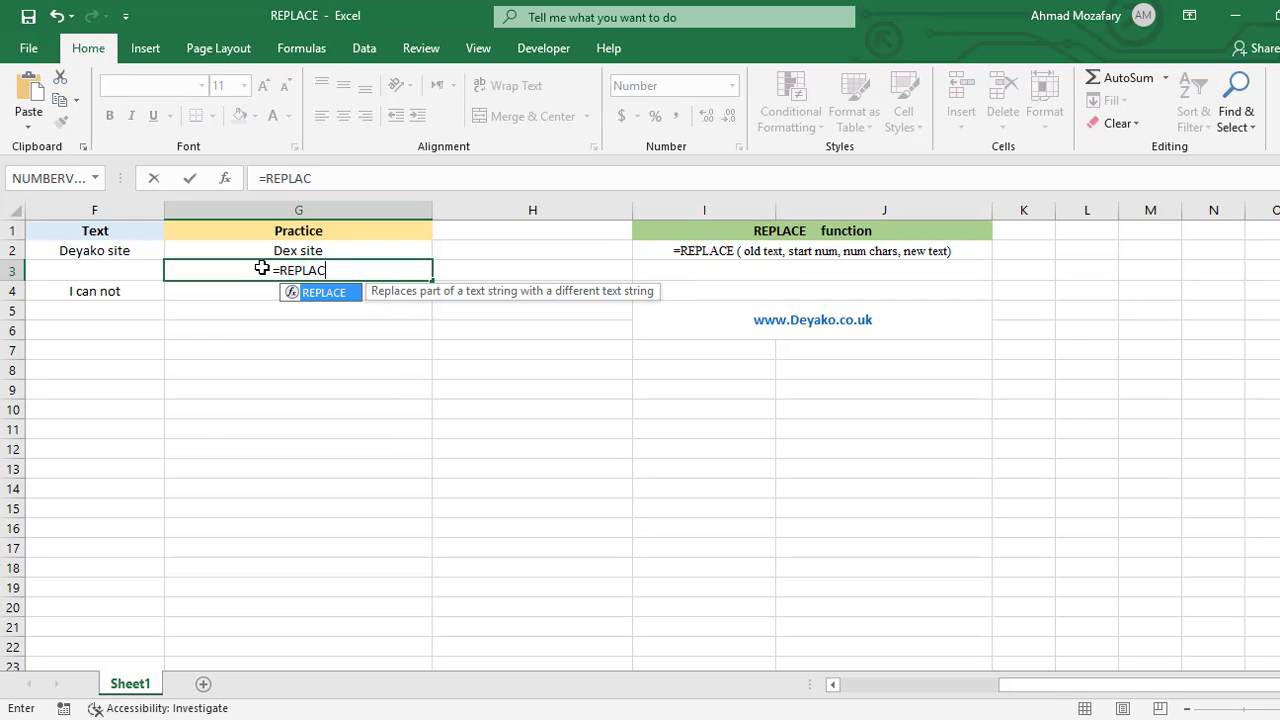
type("E(")
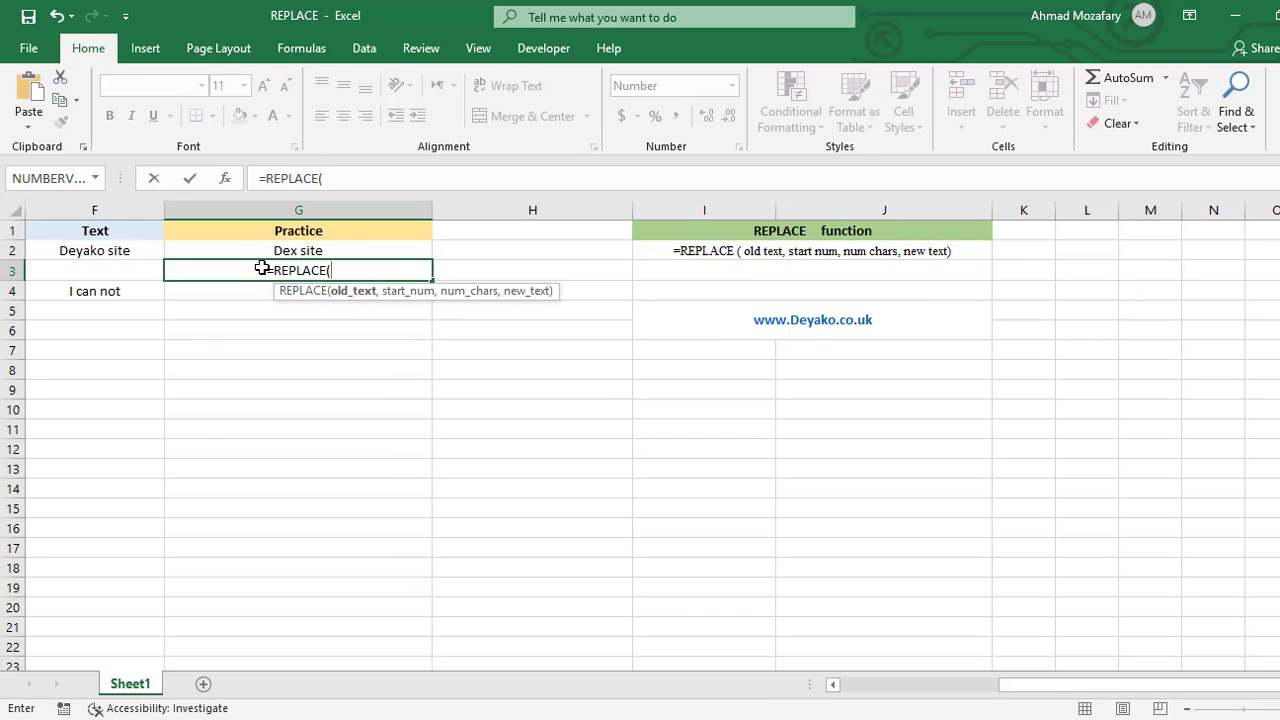
type("F2")
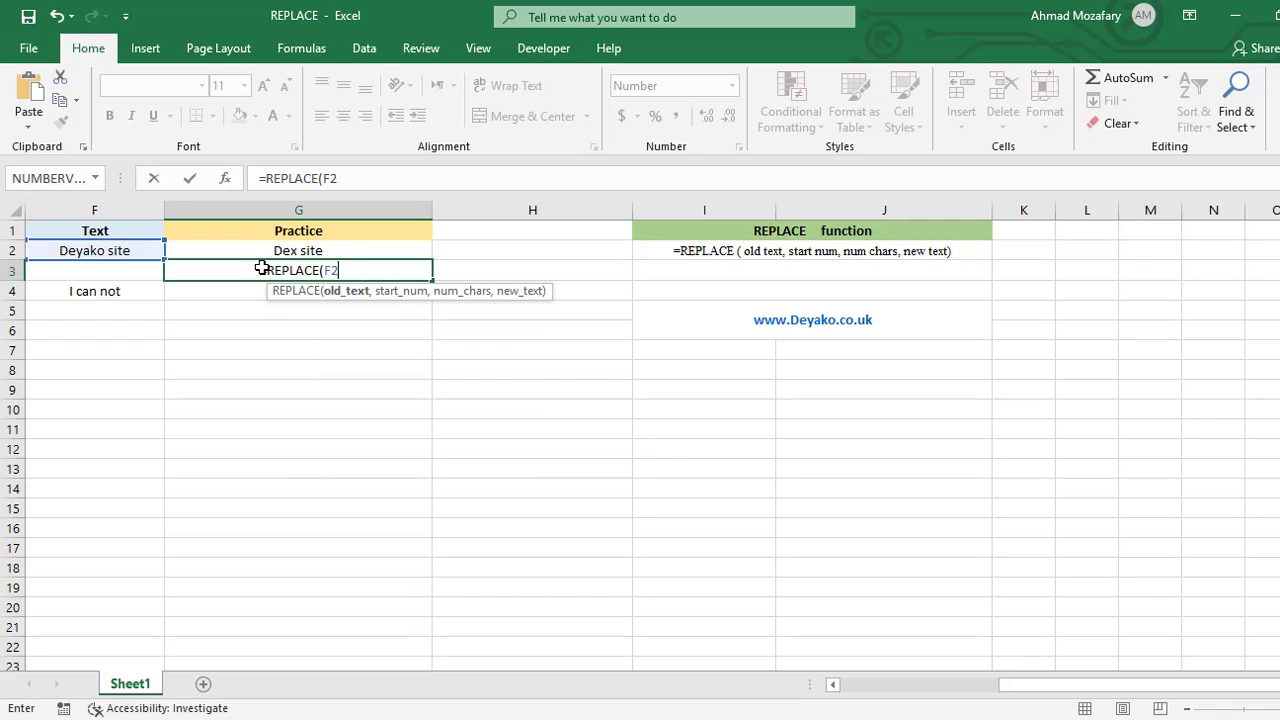
type(",")
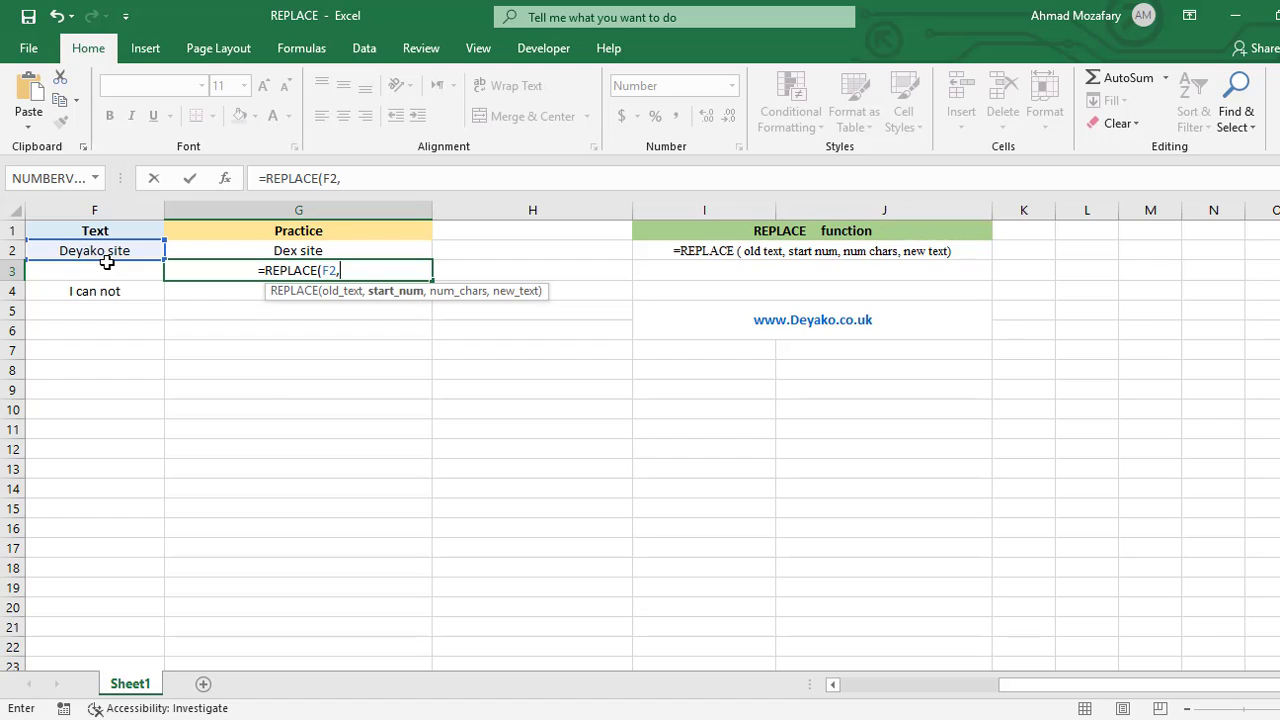
type("8")
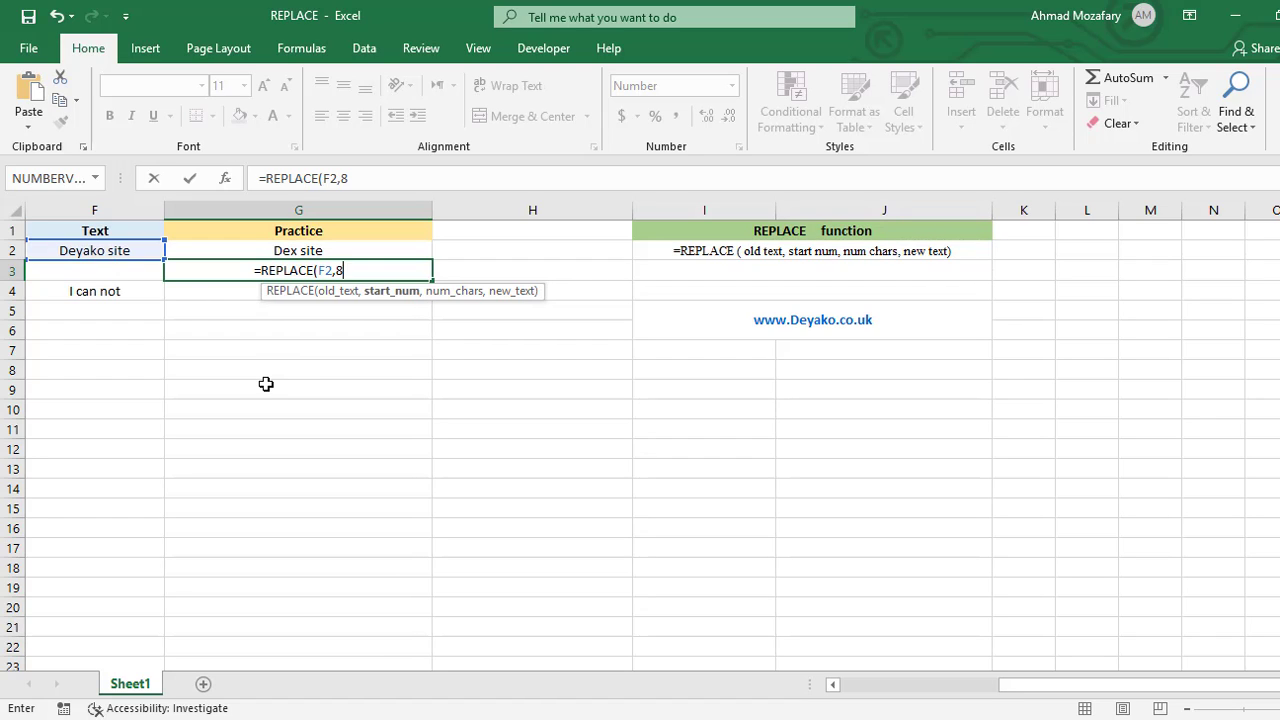
type(",")
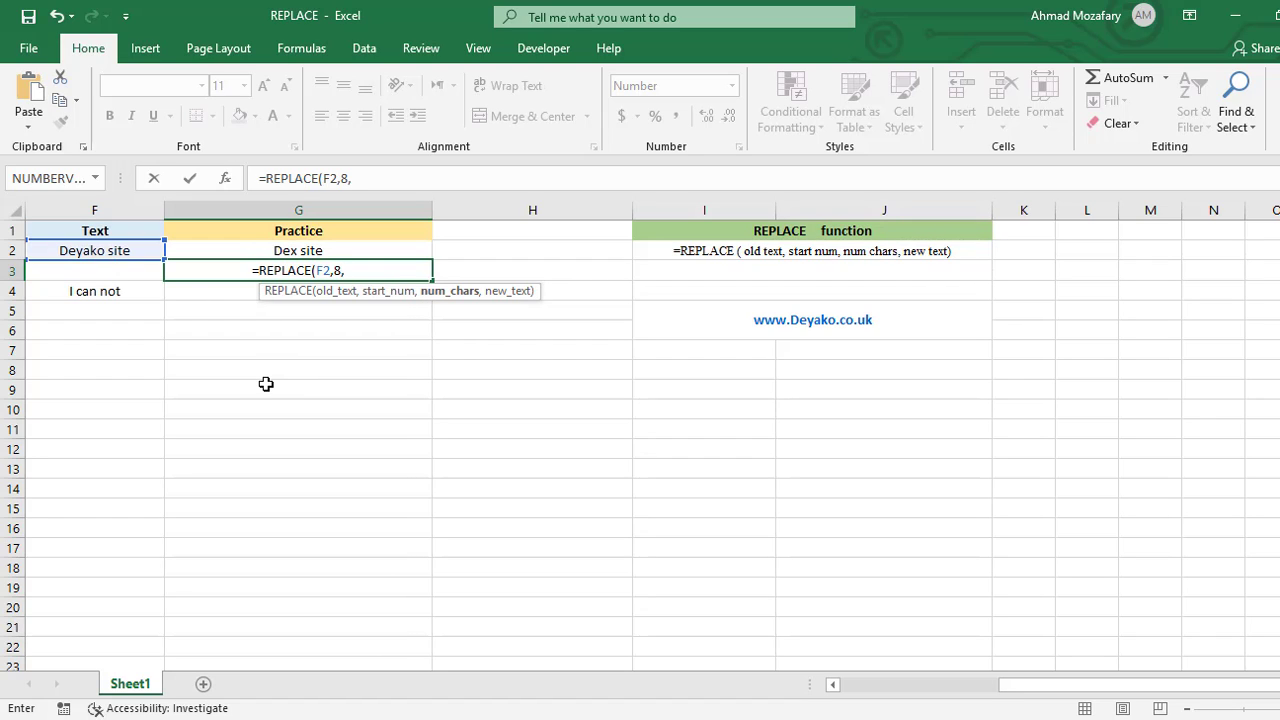
type("1,")
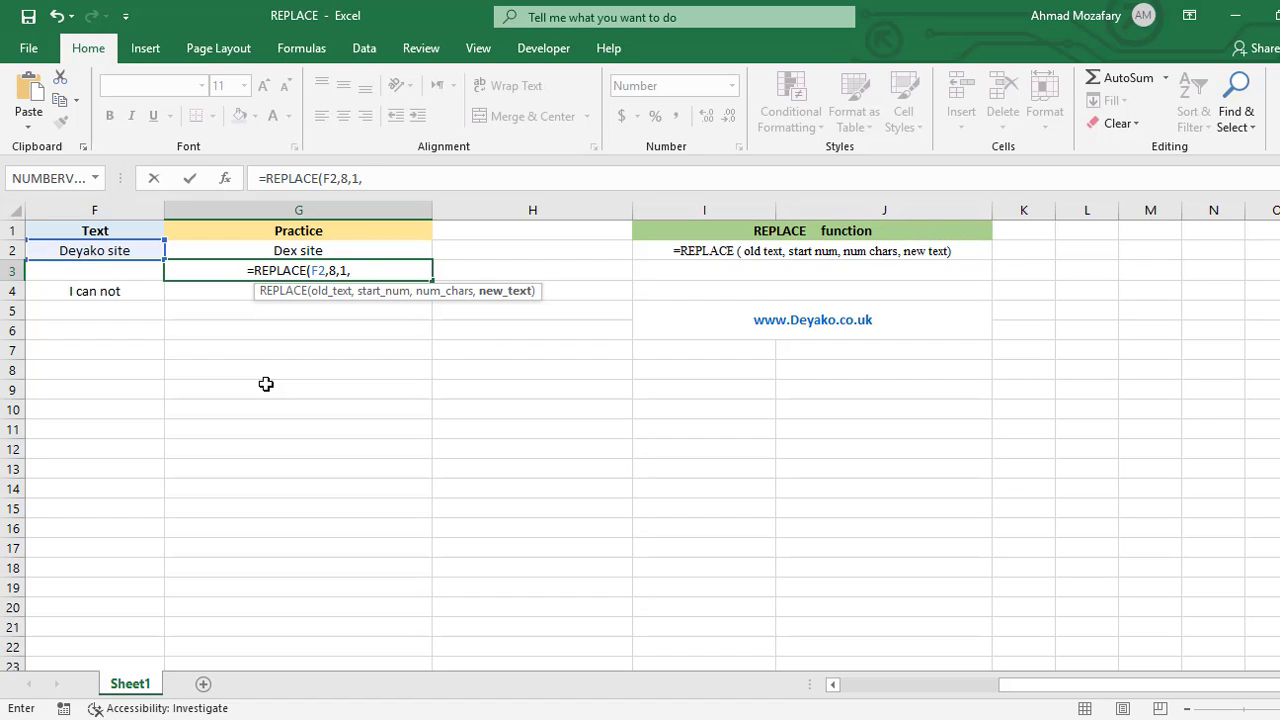
type("\"I")
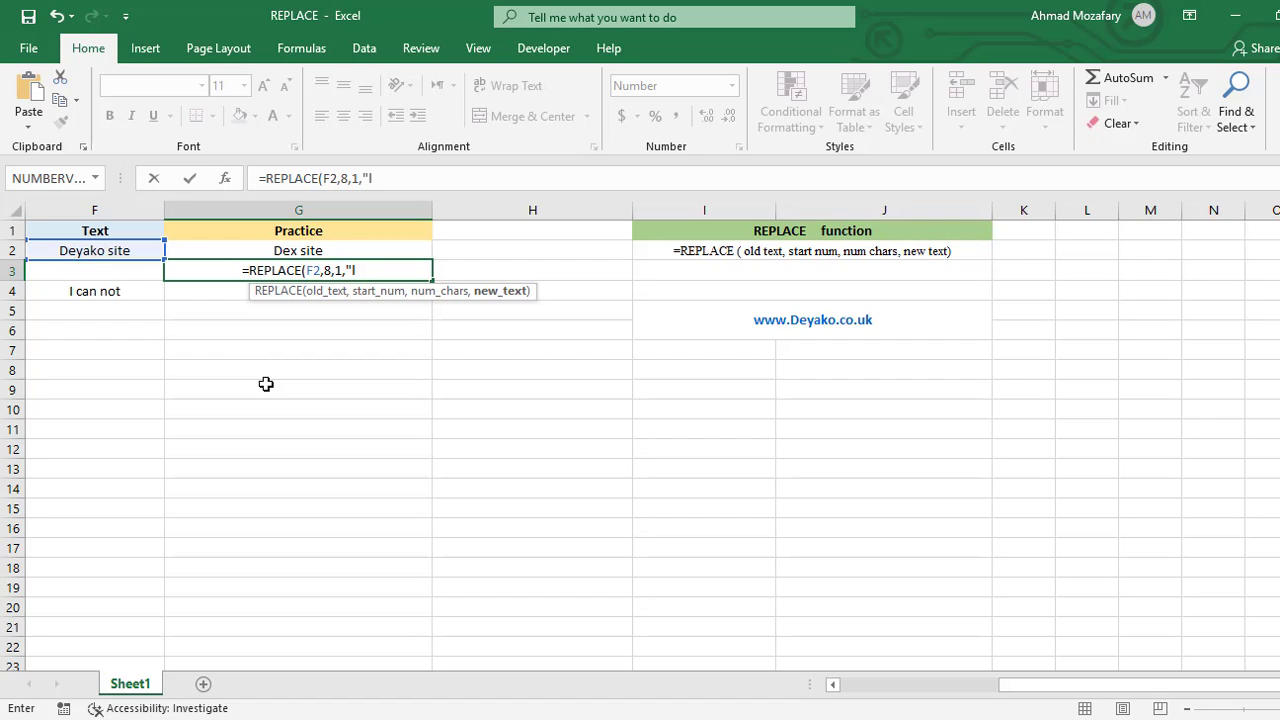
key("BackSpace")
type("L")
type("\")")
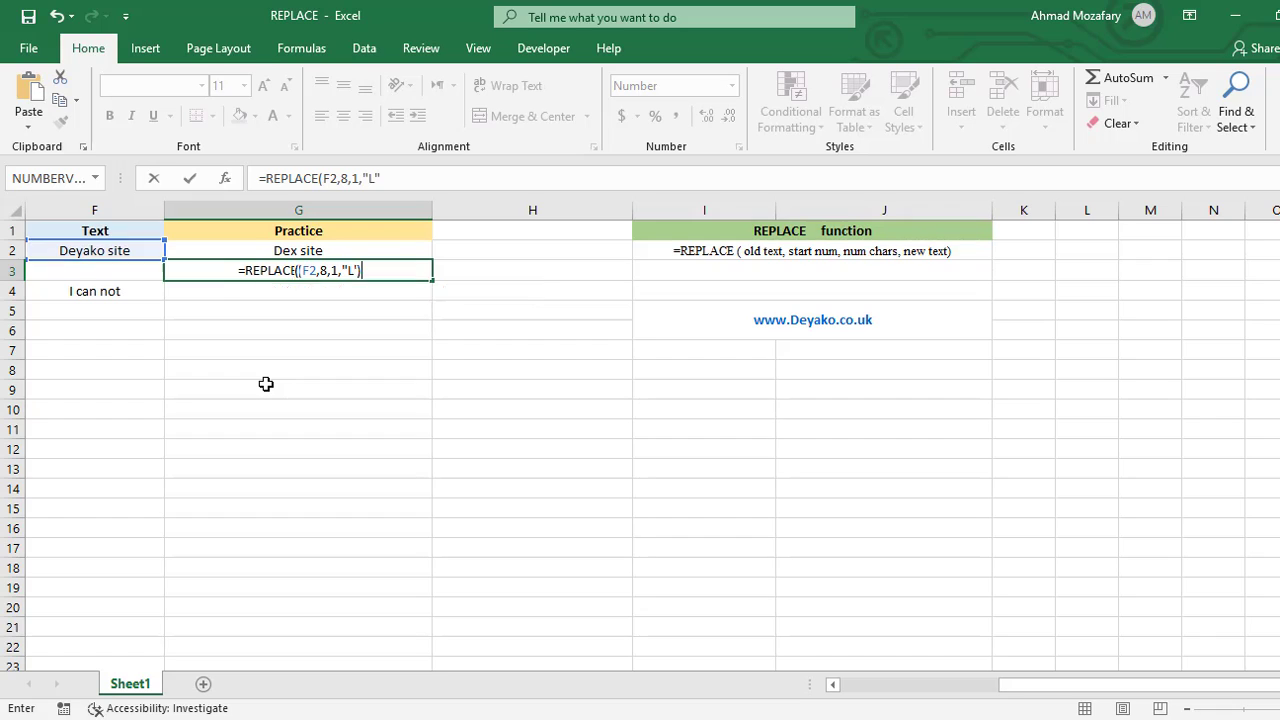
key("Return")
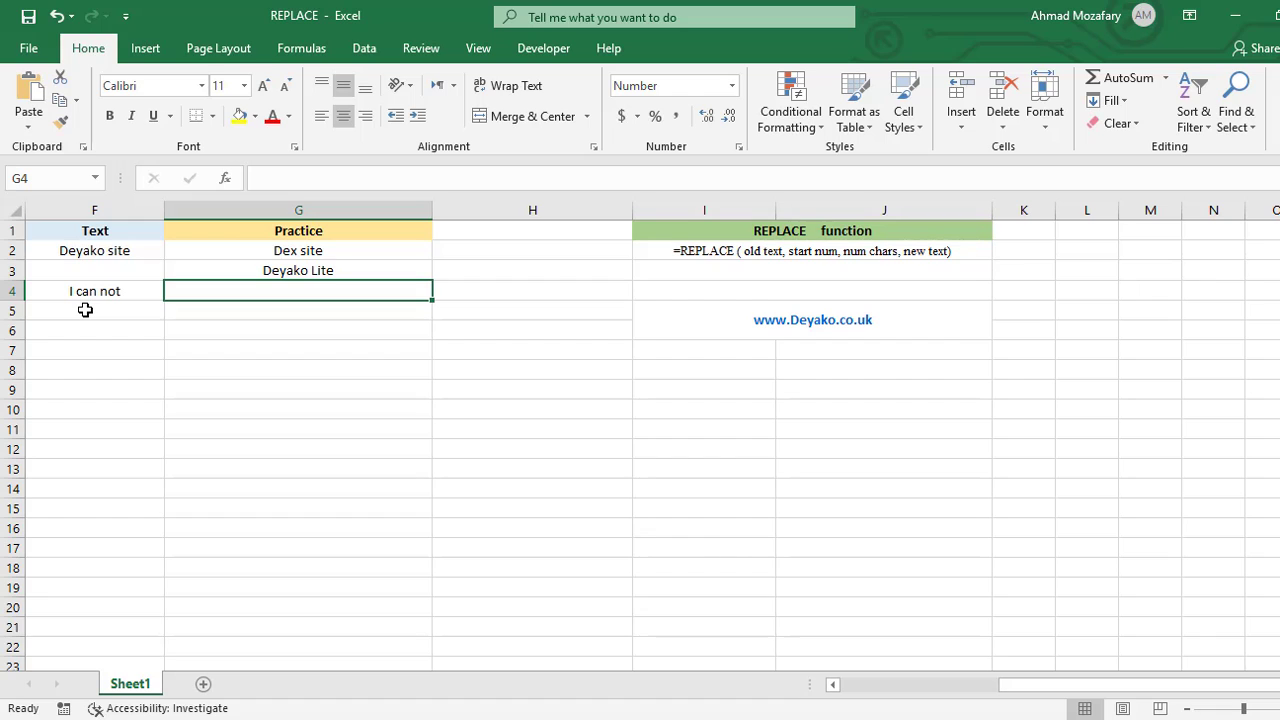
In cell G4, enter a REPLACE formula that swaps three characters of F4, starting at position 7, for "Try"
type("=")
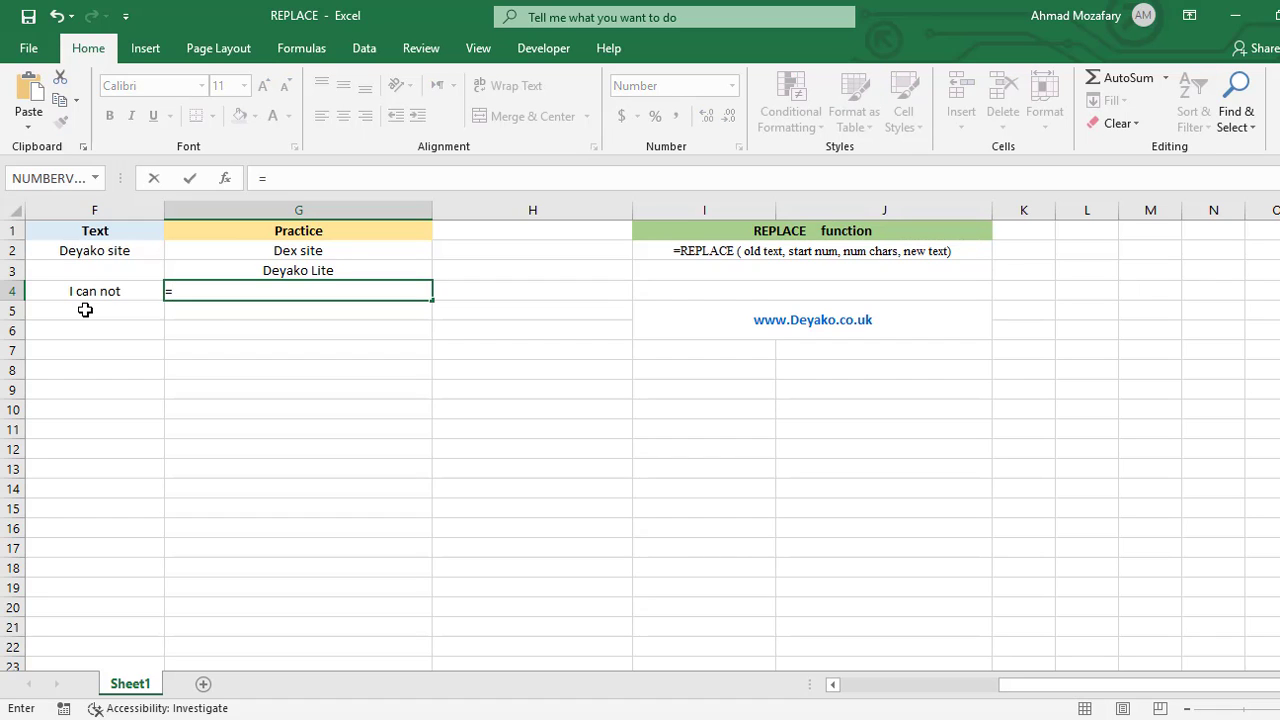
type("REPLACE(")
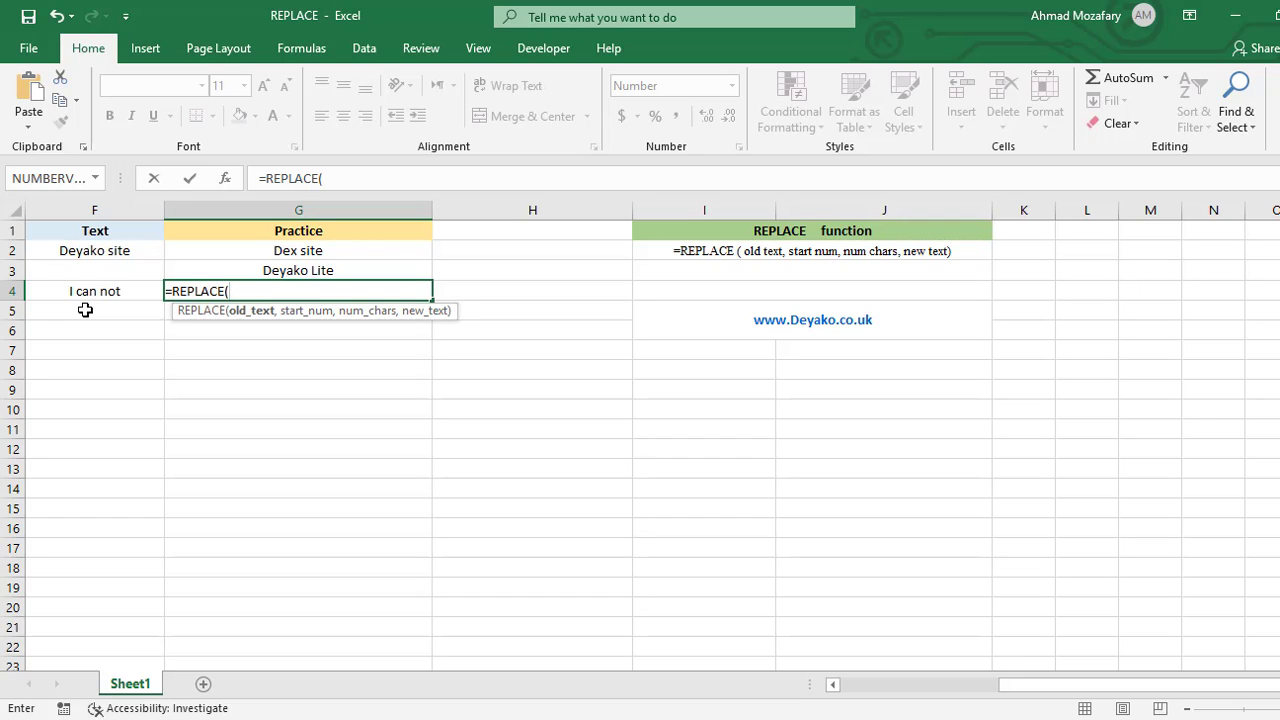
type("F4")
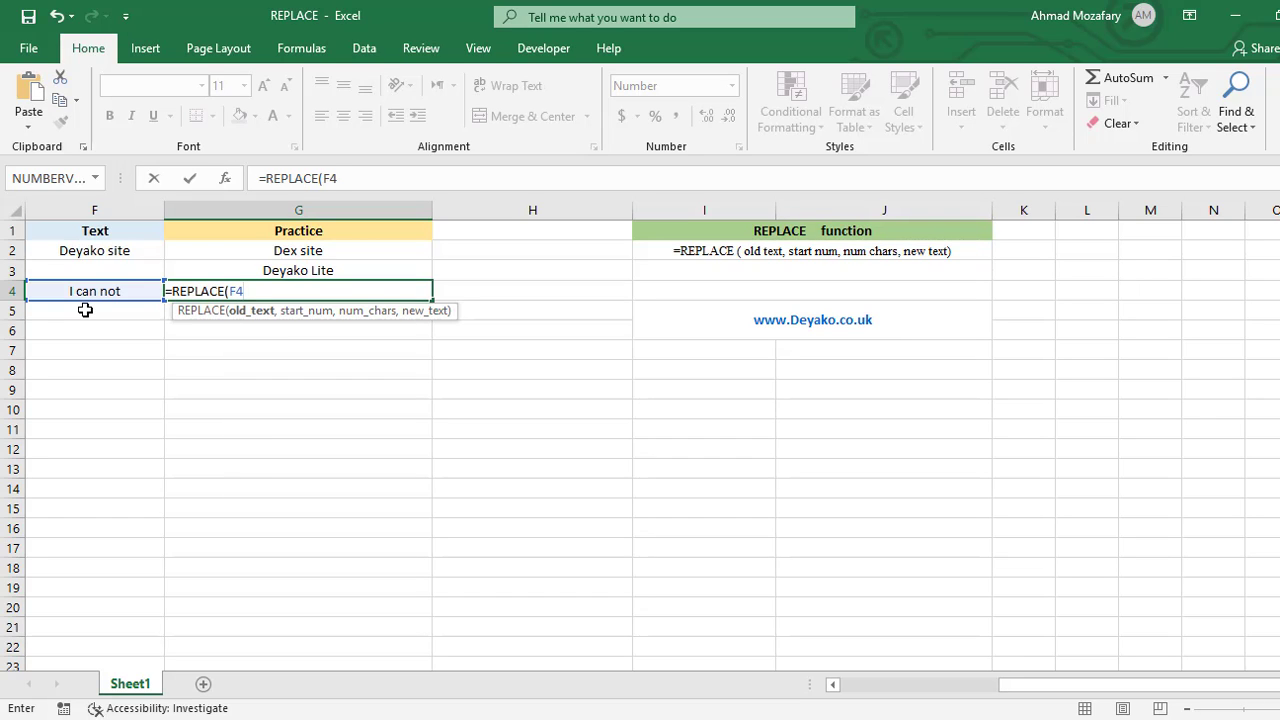
type(",")
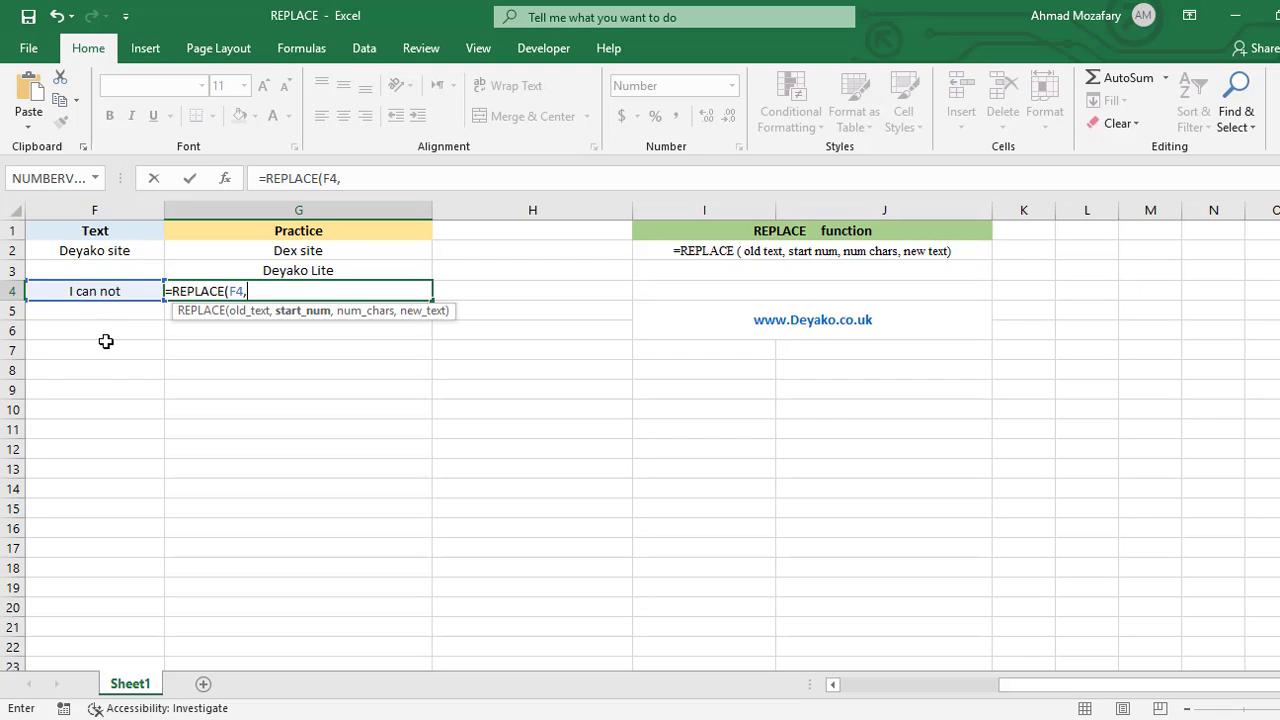
type("7,")
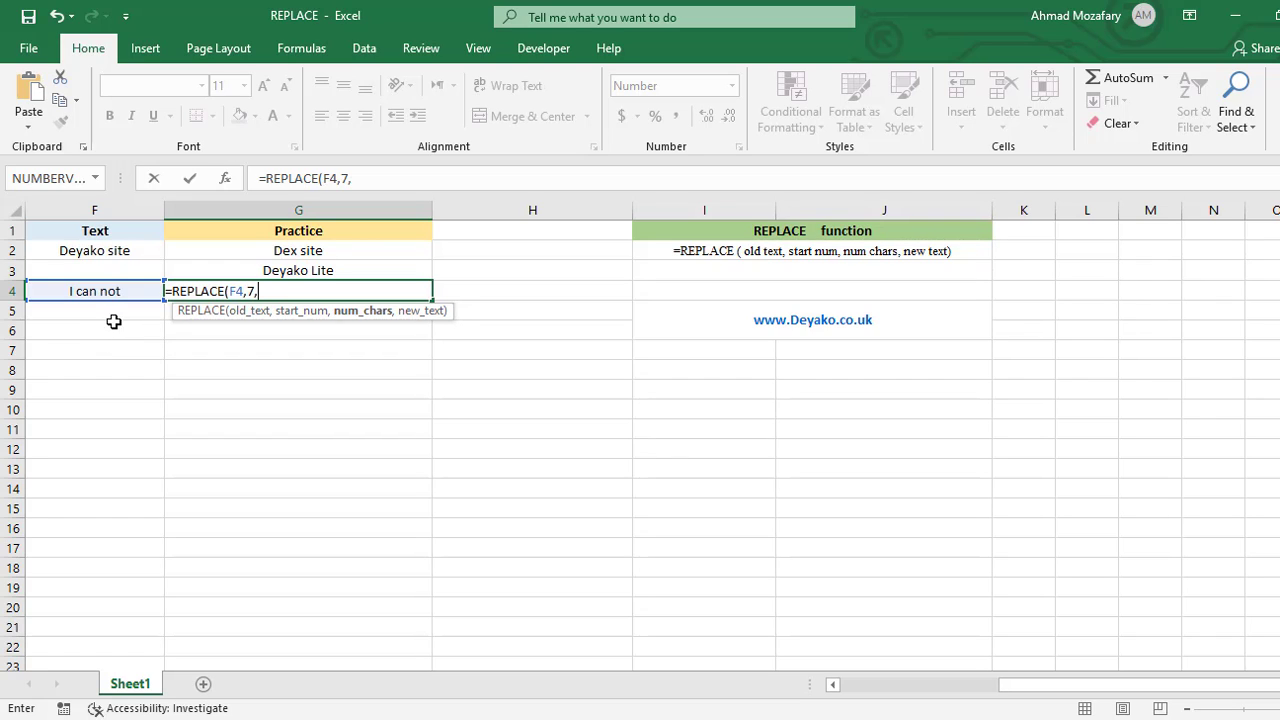
type("3,\"")
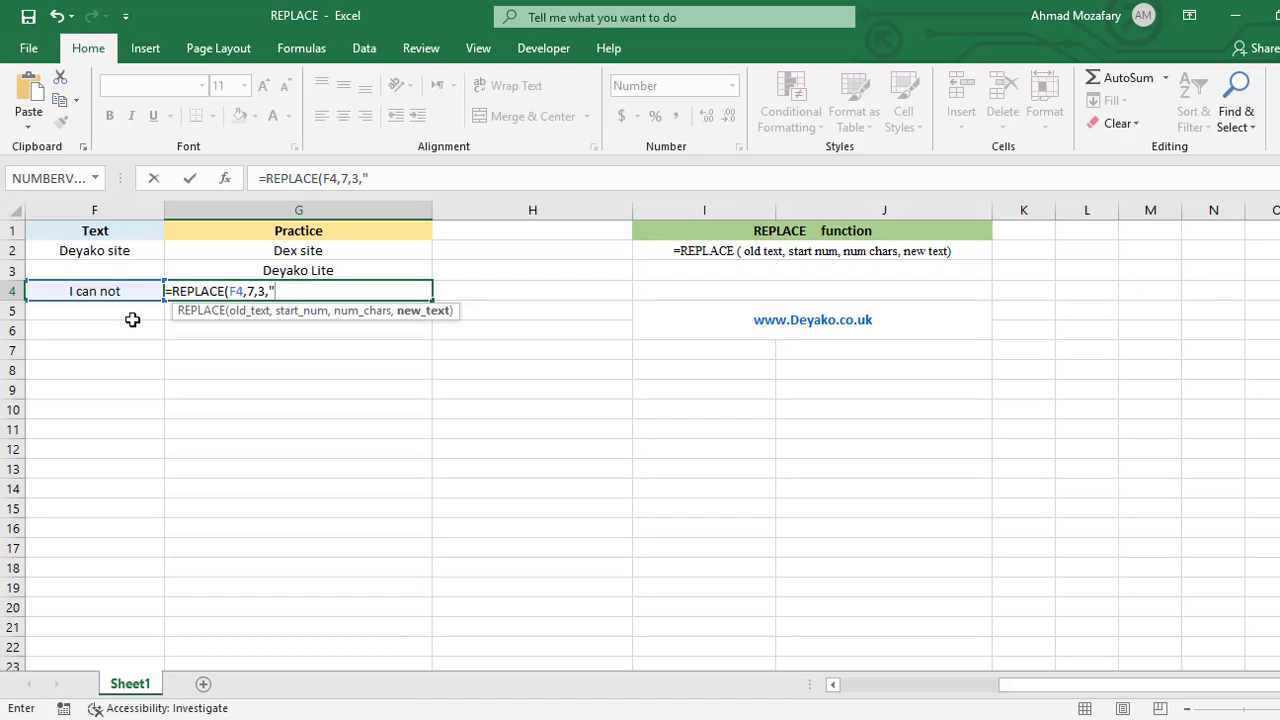
type("Try\")")
key("Return")
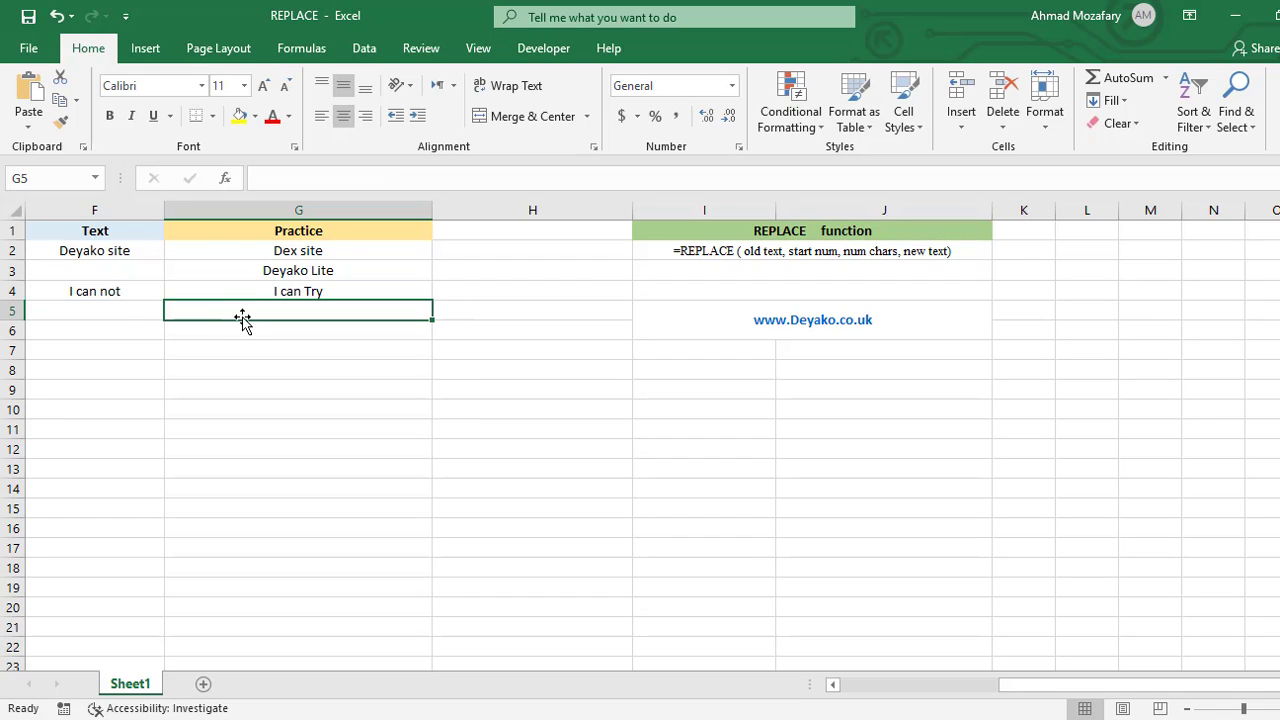
Change the number of characters in G4's REPLACE formula to -3
left_click(337, 291)
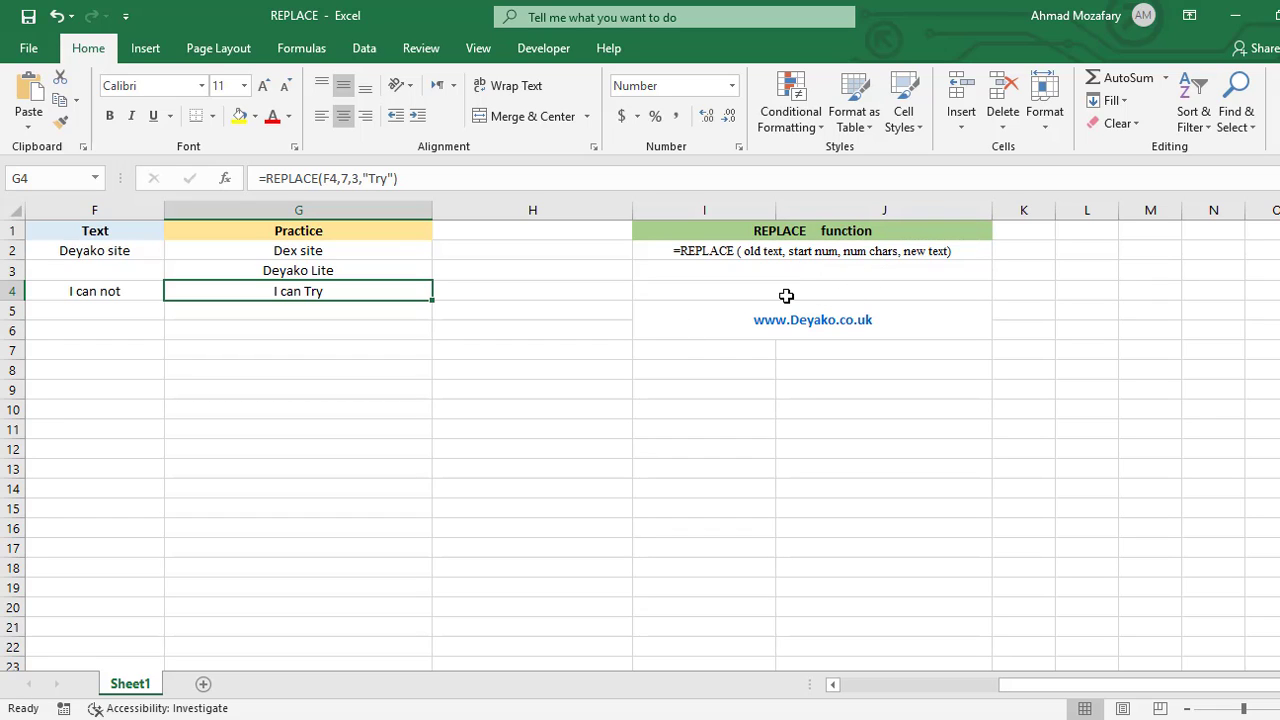
left_click(357, 178)
type("-")
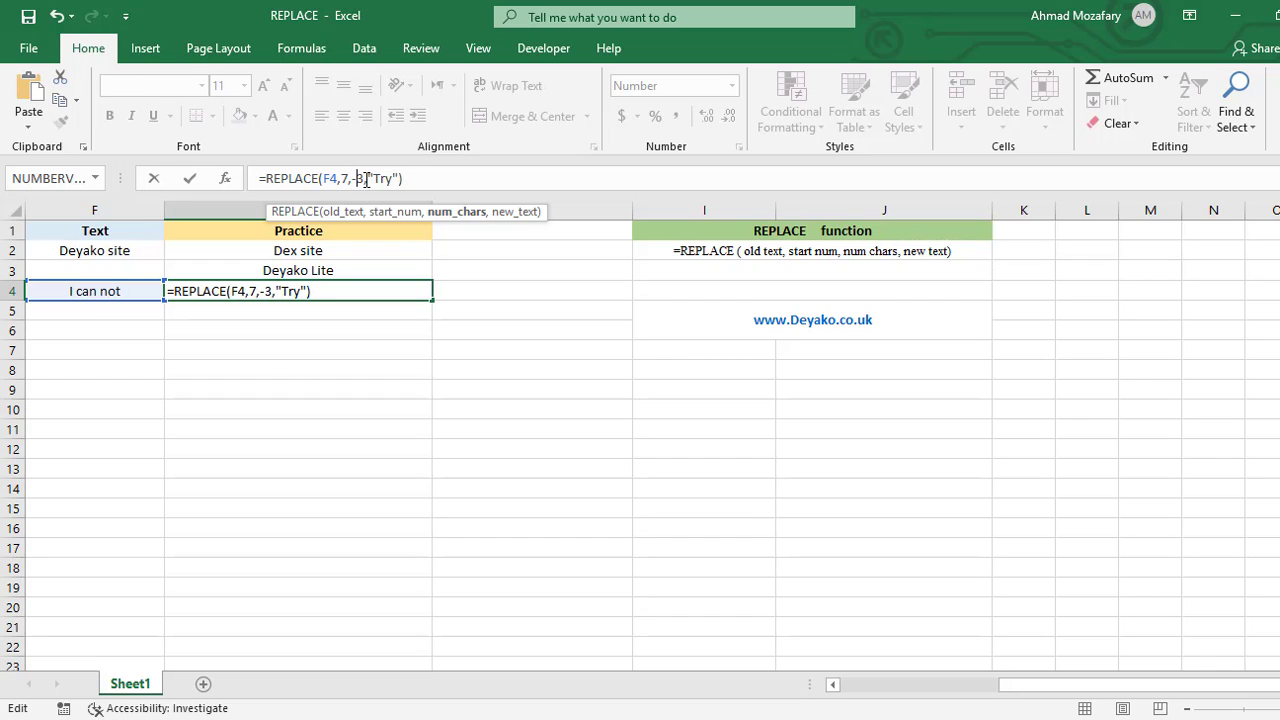
key("Return")
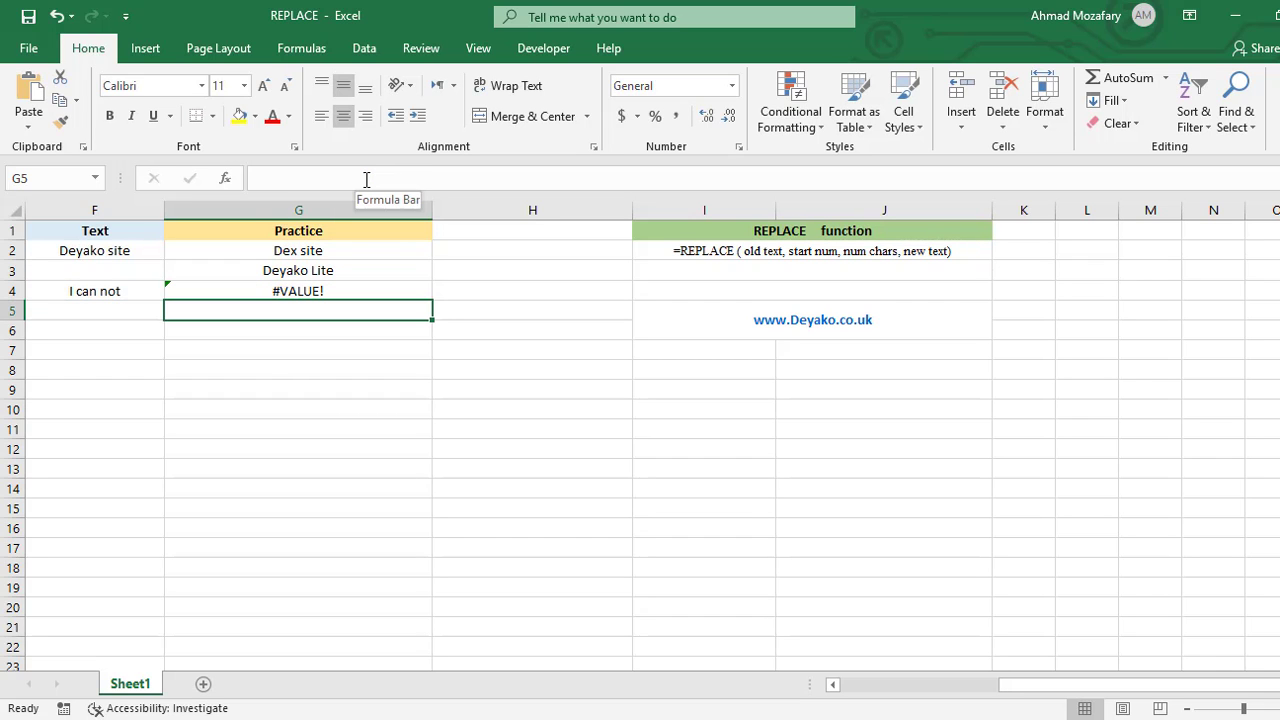